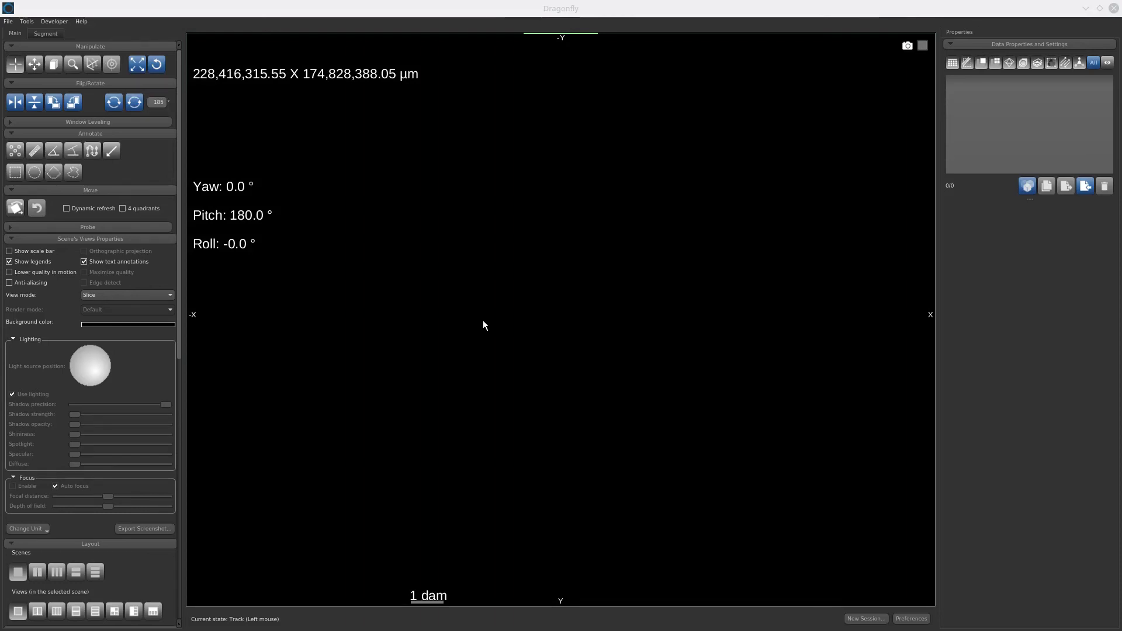
Import the cell.tif image stack as the dataset 'cell' and show it in the scene
left_click(14, 24)
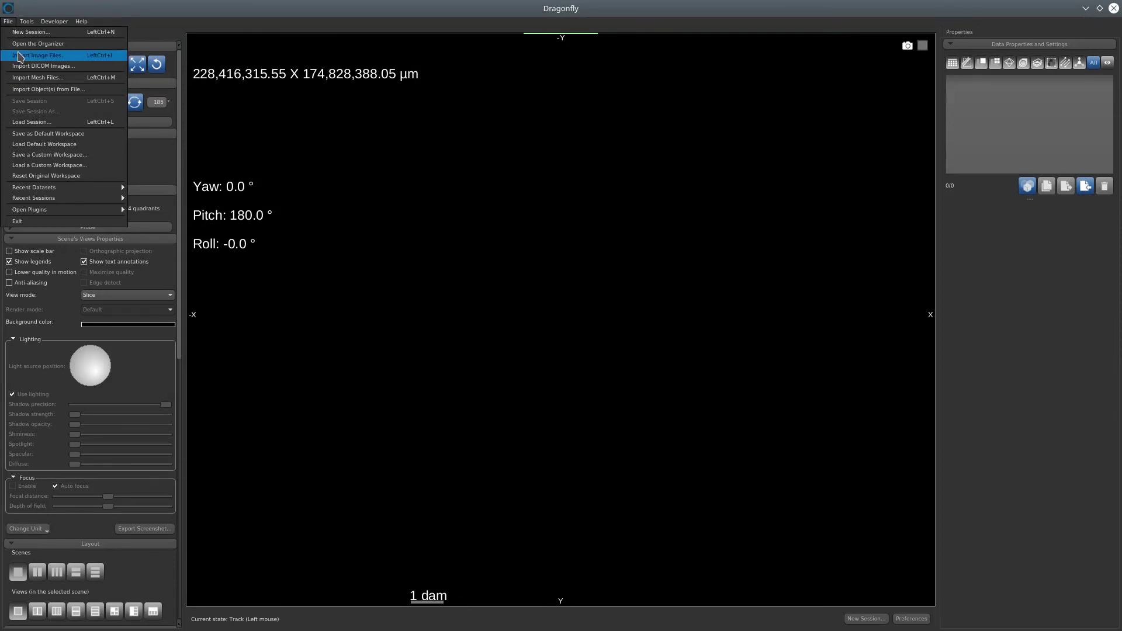
left_click(19, 56)
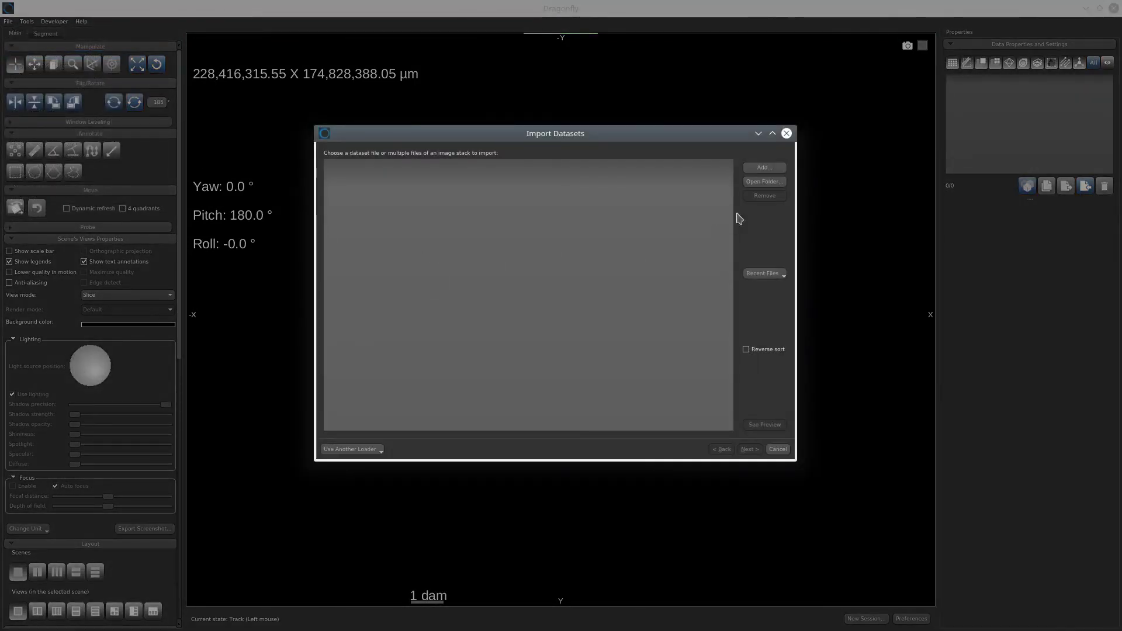
left_click(765, 167)
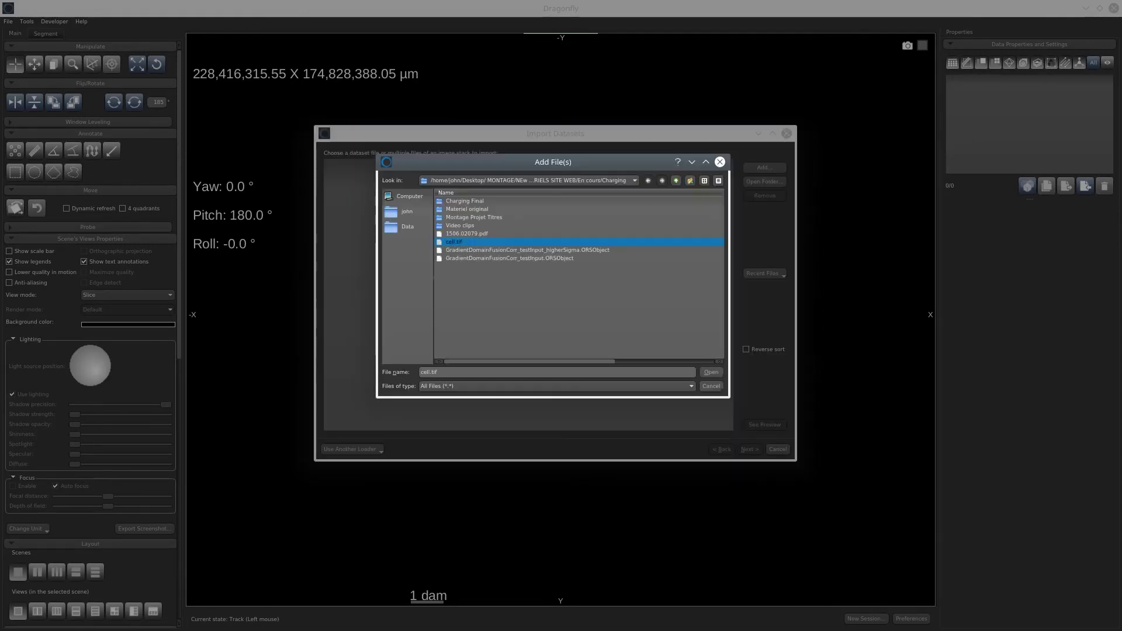
key("Tab")
key("Tab")
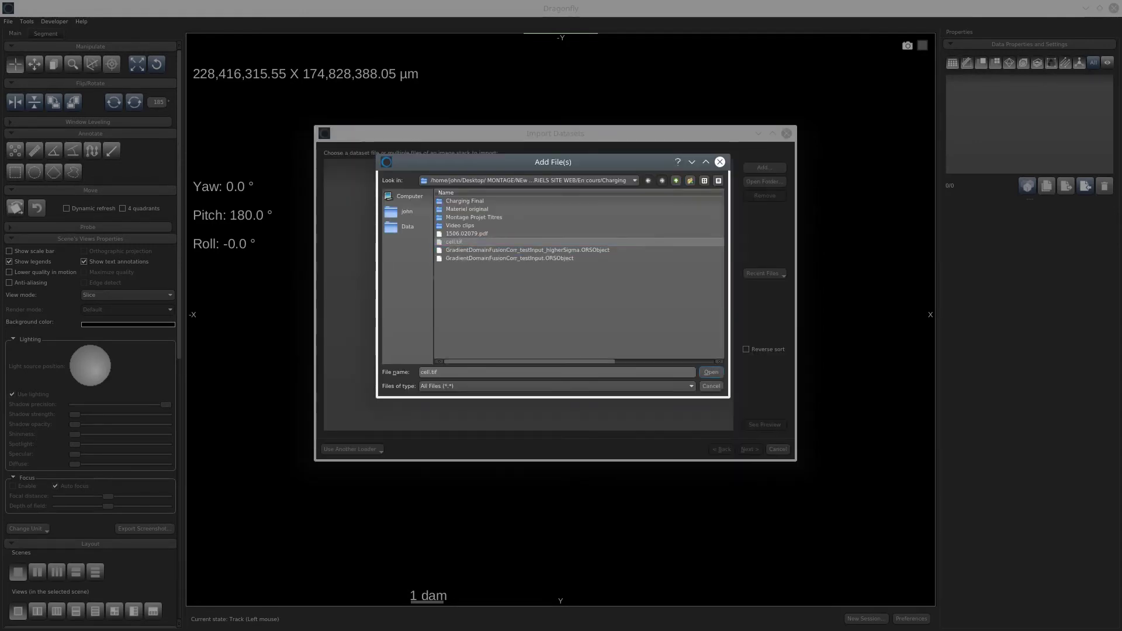
left_click(711, 373)
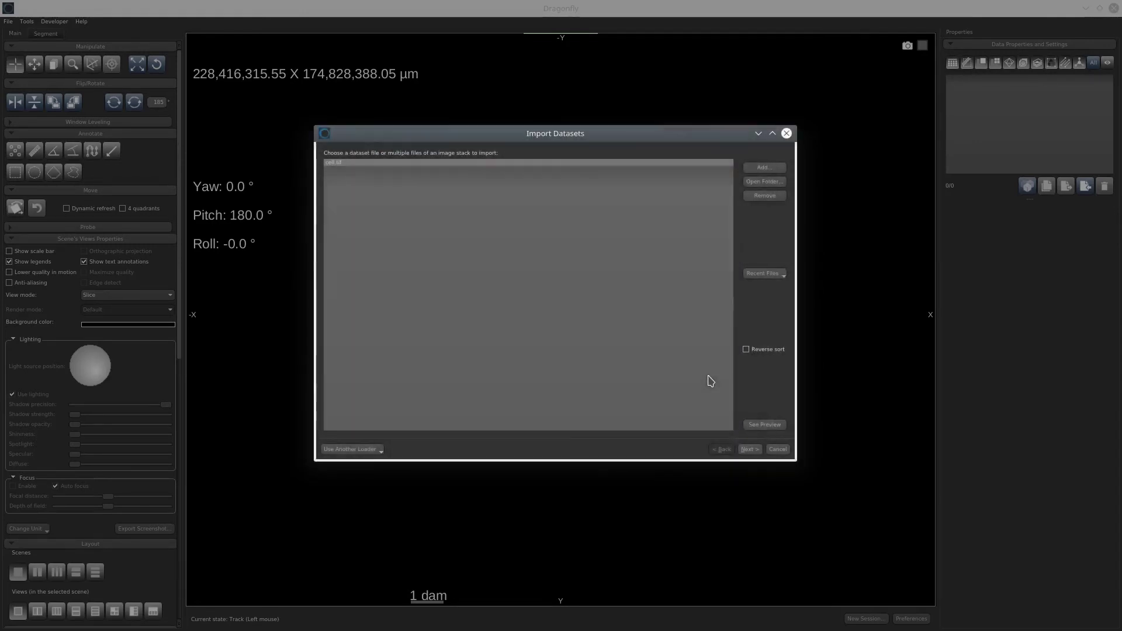
left_click(749, 449)
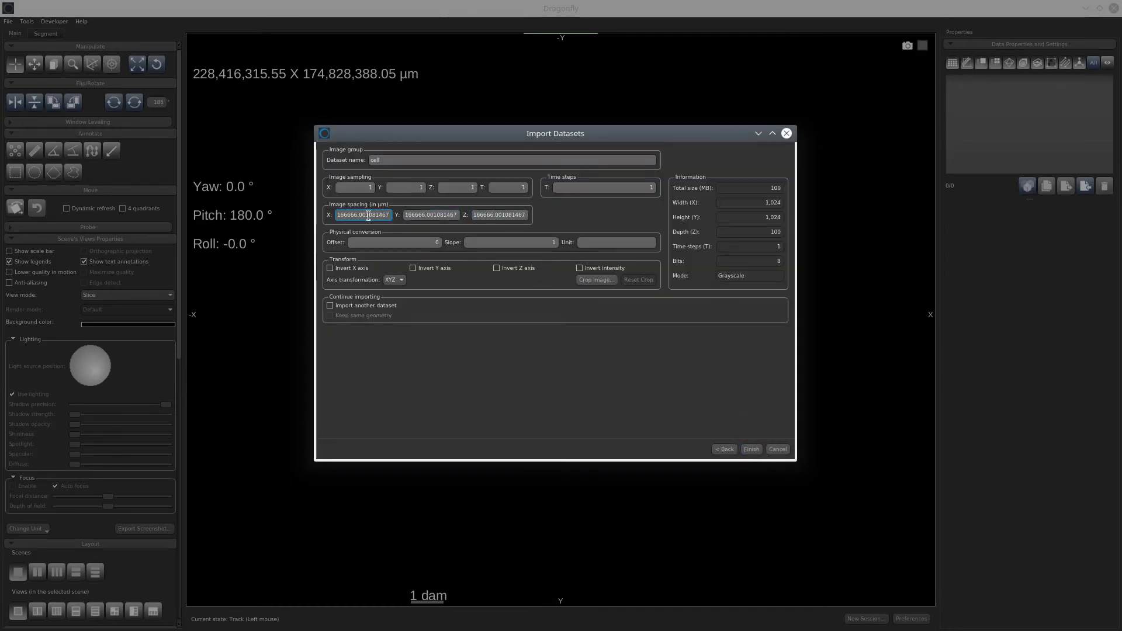
left_click(754, 448)
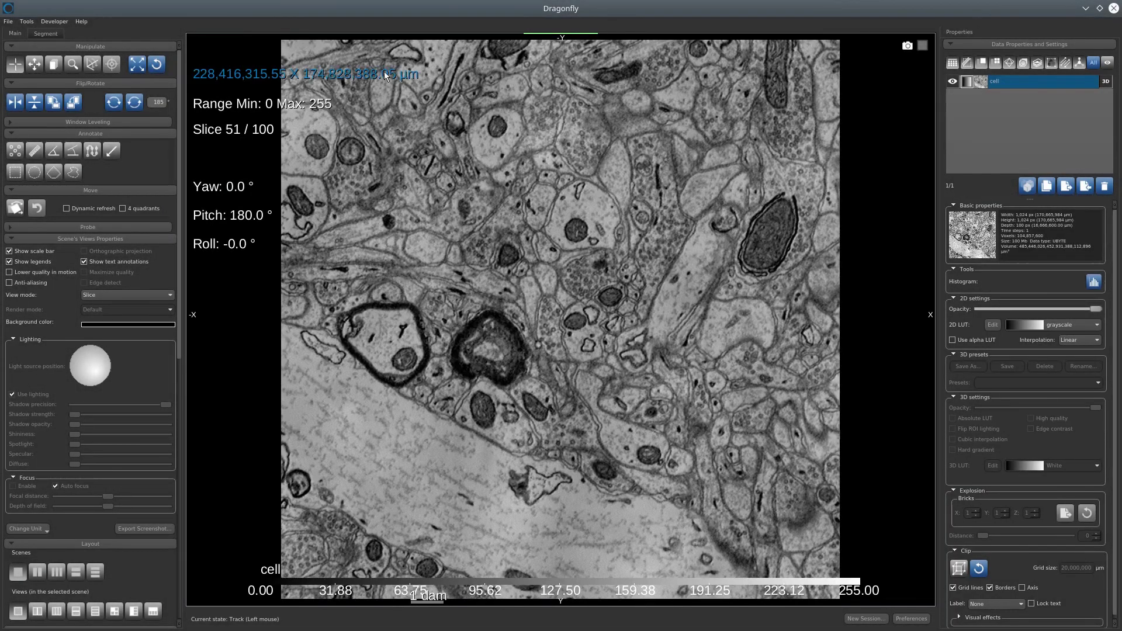
Zoom out until the whole cell slice fits, then step back through the stack to slice 41 of 100
left_click_drag(338, 78, 334, 18)
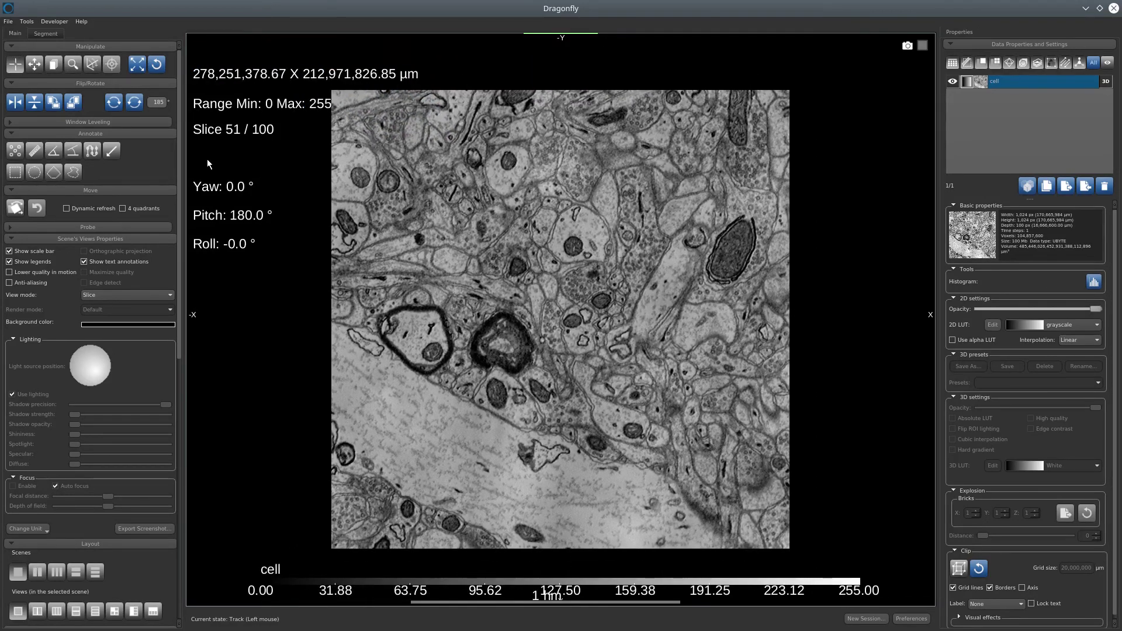
mouse_move(228, 139)
left_mouse_down()
mouse_move(239, 212)
mouse_move(236, 61)
mouse_move(230, 107)
mouse_move(246, 160)
left_mouse_up()
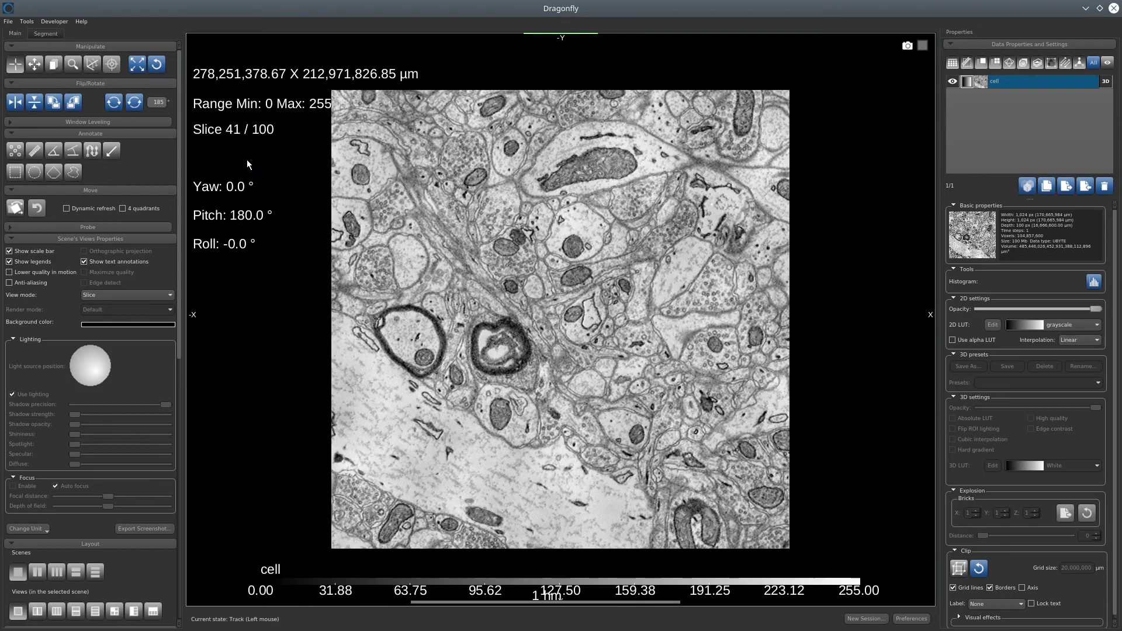
Open the Image Processing Toolbox and show cell in the original view at slice 41
left_click(26, 22)
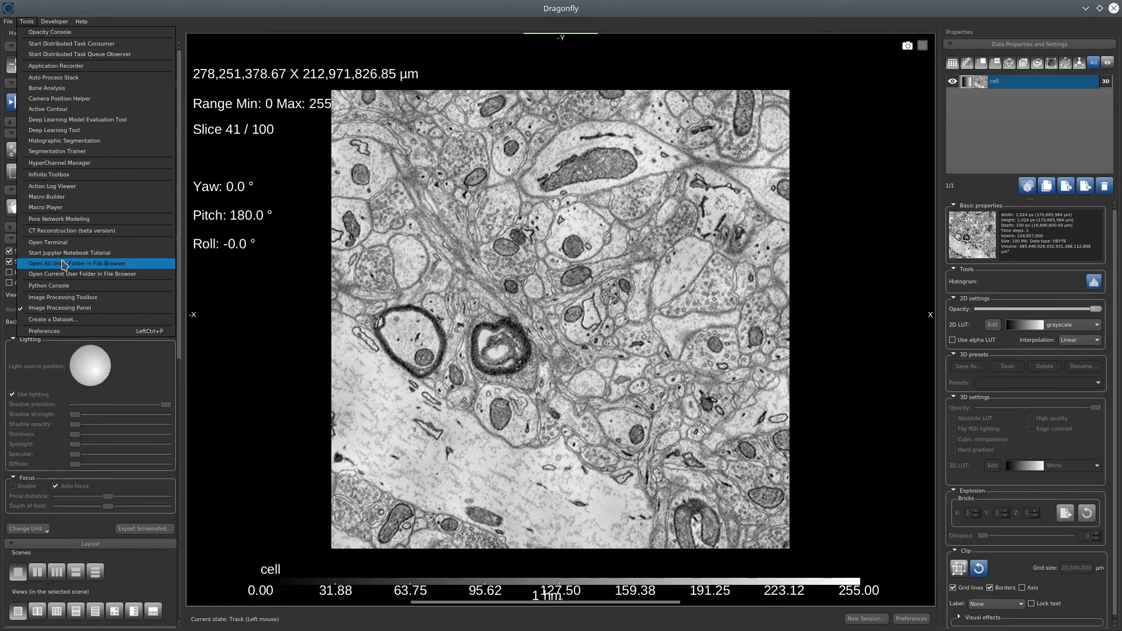
left_click(62, 296)
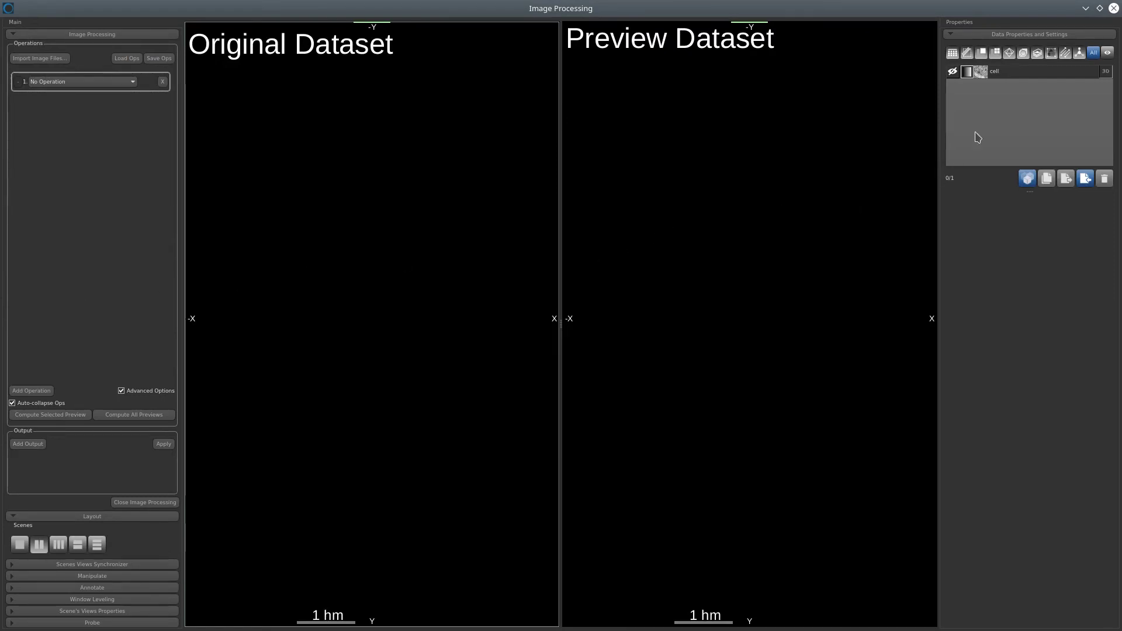
left_click(995, 74)
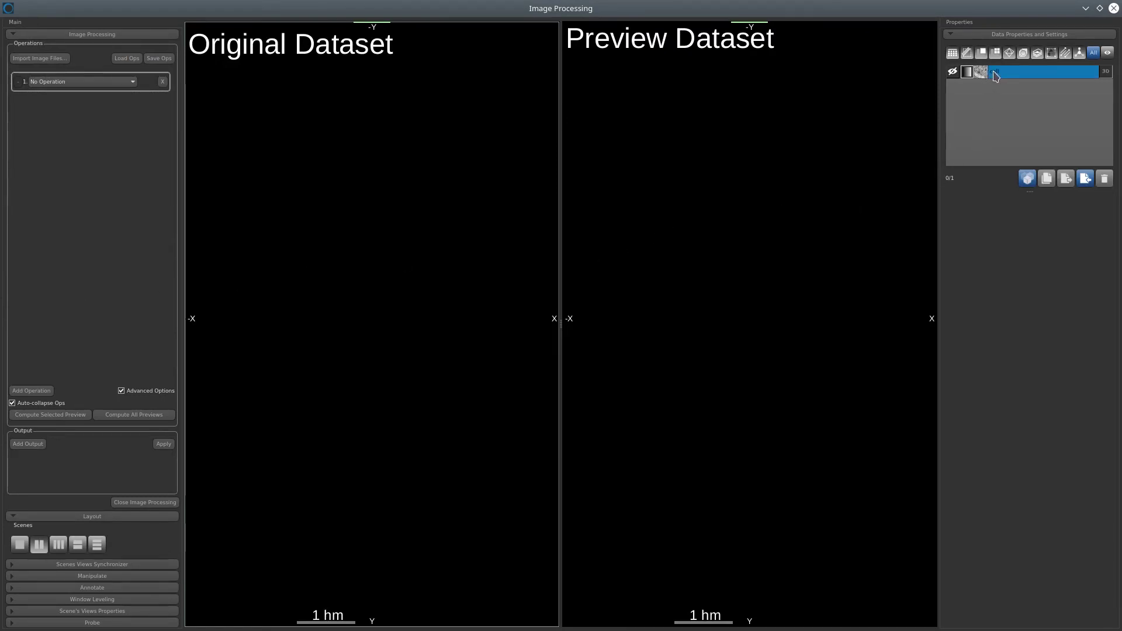
left_click(952, 73)
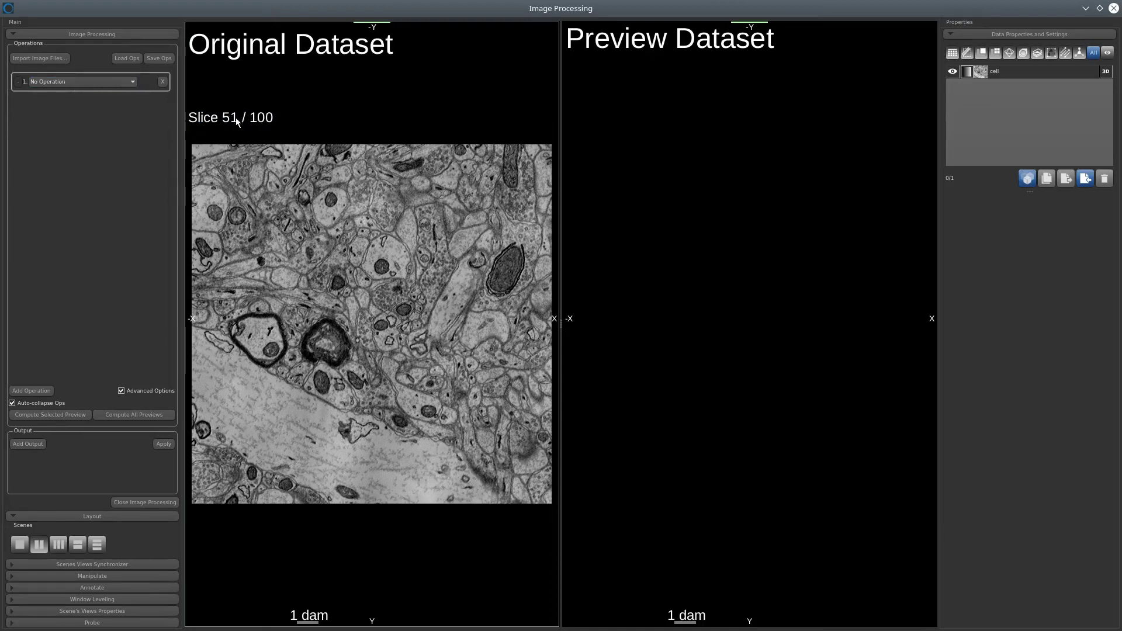
left_click_drag(233, 116, 235, 169)
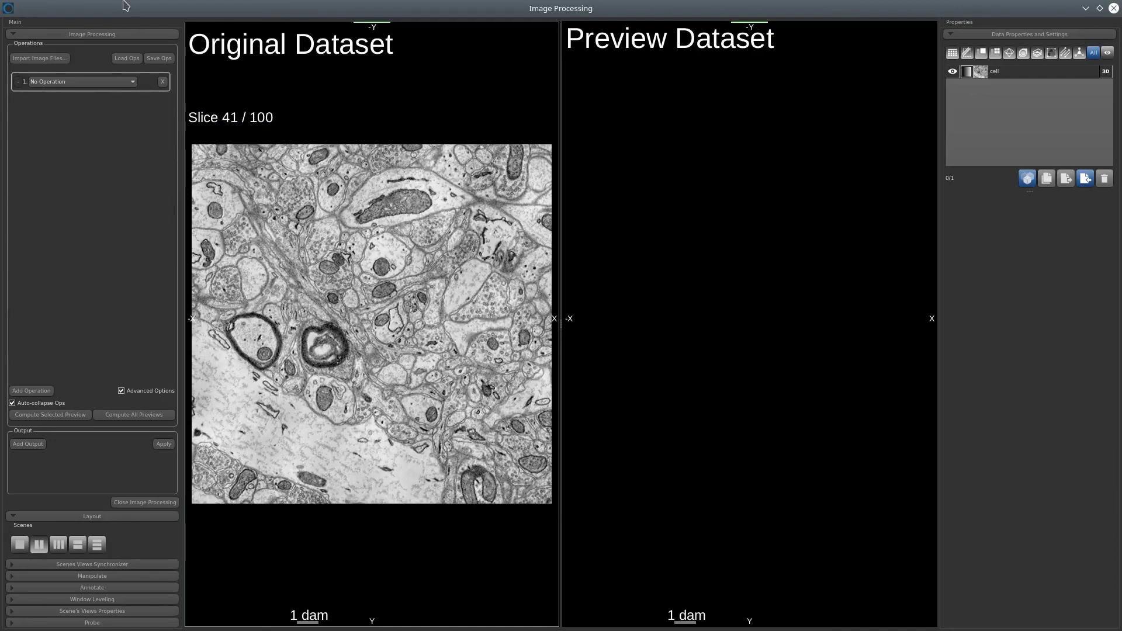
Choose Gradient-Domain Fusion for cell with XY Sigma 1, Z Sigma 3 and Weight 0.0100, output cell-GDF
left_click(132, 83)
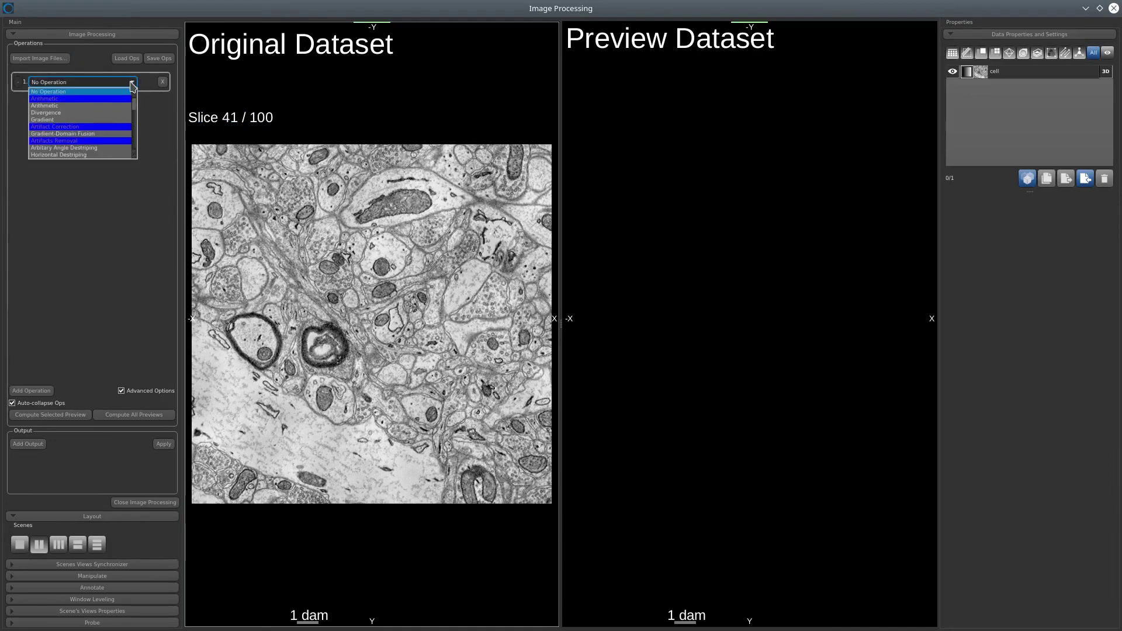
left_click(86, 133)
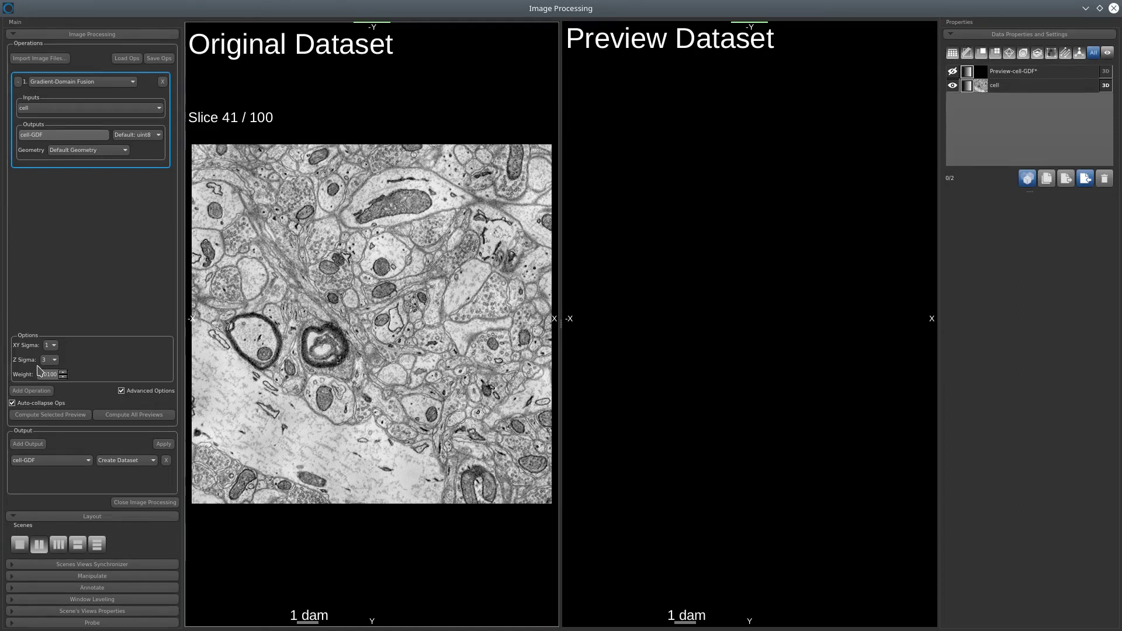
Confirm cell as the fusion input and move the original view down to about slice 35
left_click(1022, 88)
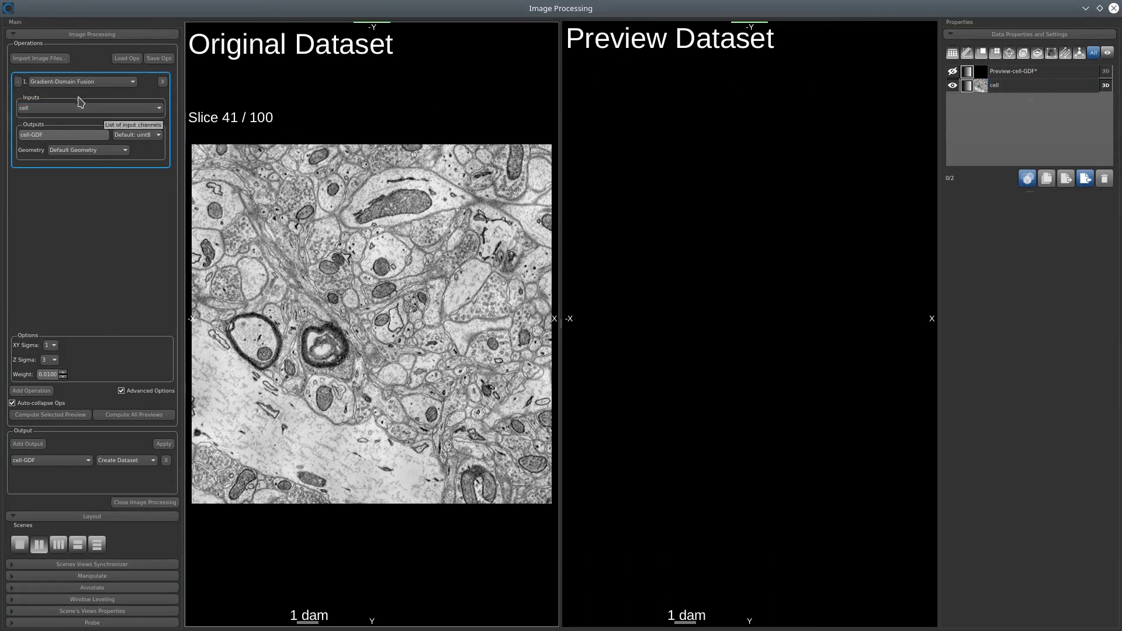
left_click(158, 108)
left_click(159, 111)
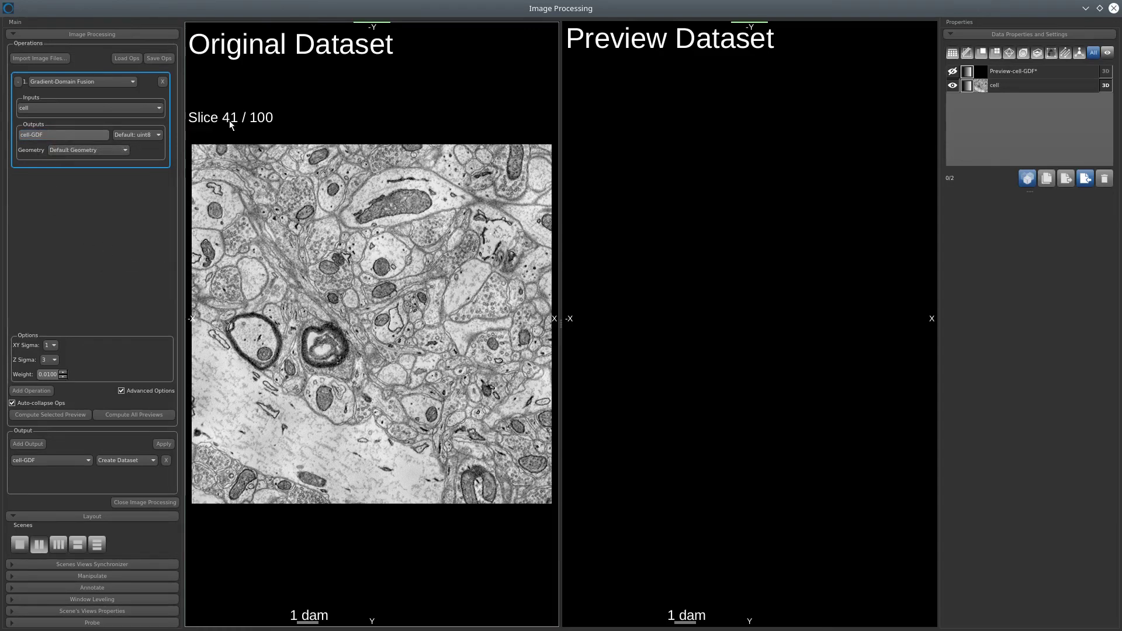
left_click_drag(240, 120, 235, 143)
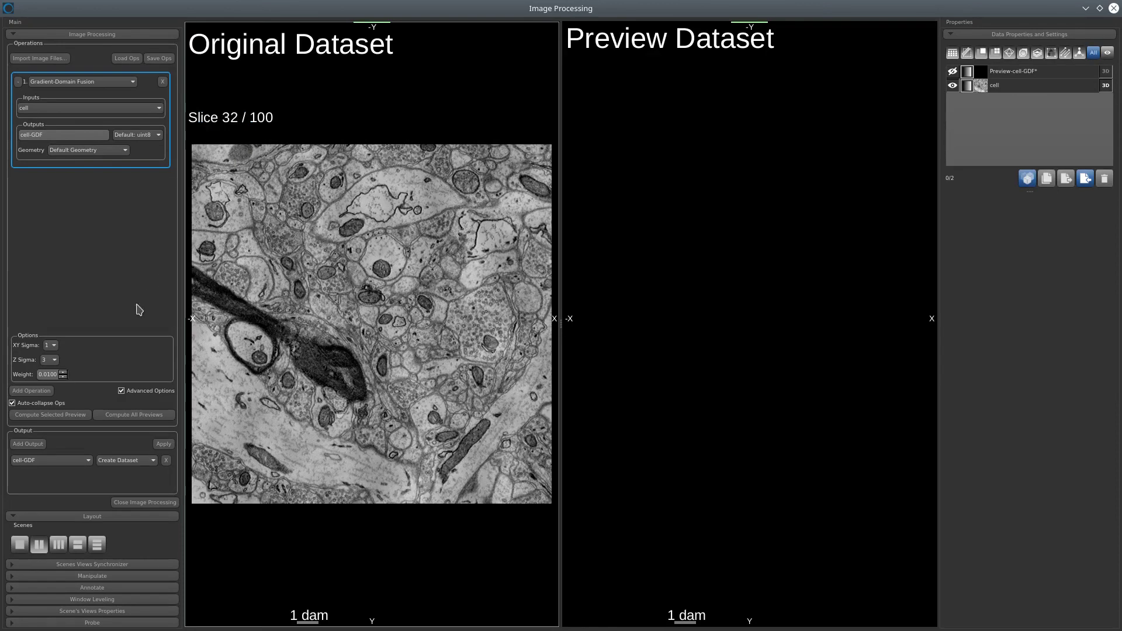
Compute the fusion preview for the current slice and all slices, then apply it to create cell-GDF
left_click(44, 416)
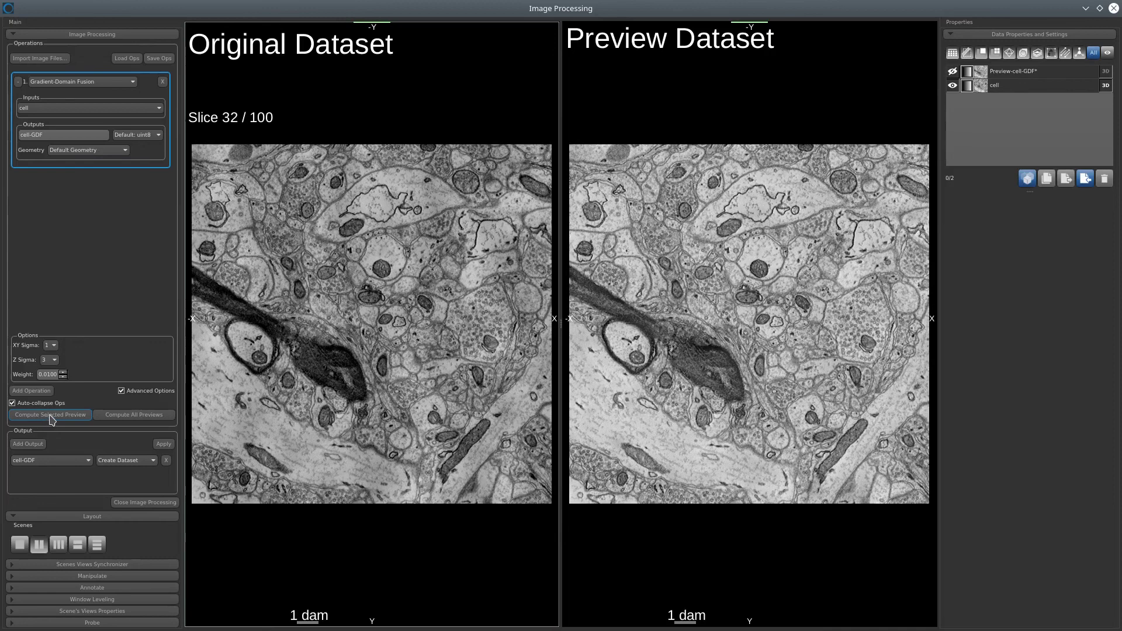
left_click(137, 415)
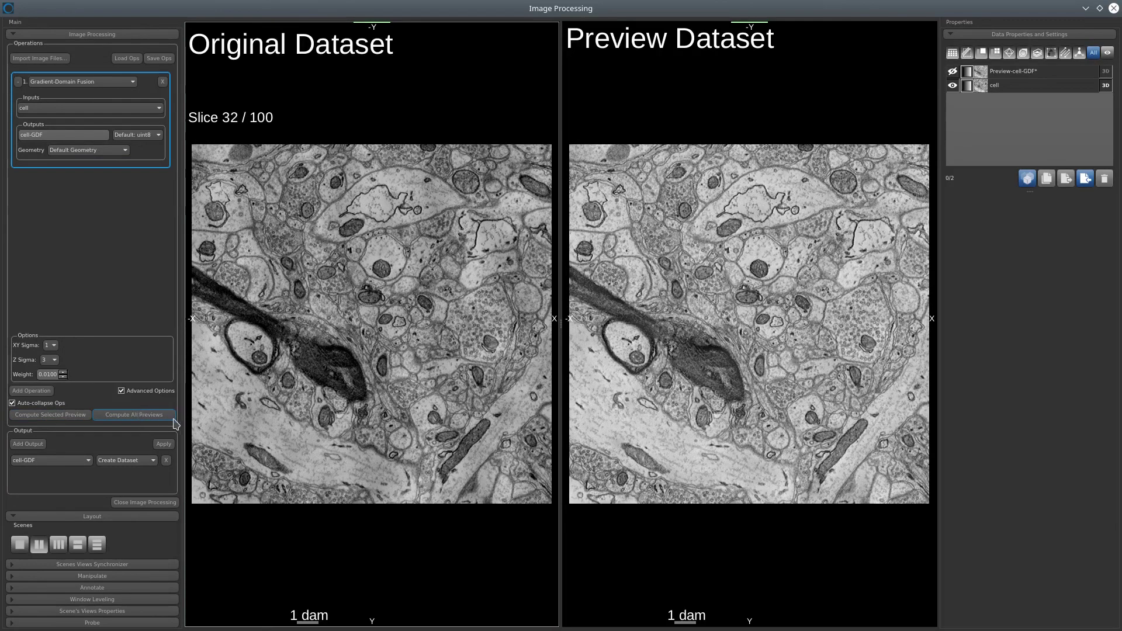
left_click(162, 446)
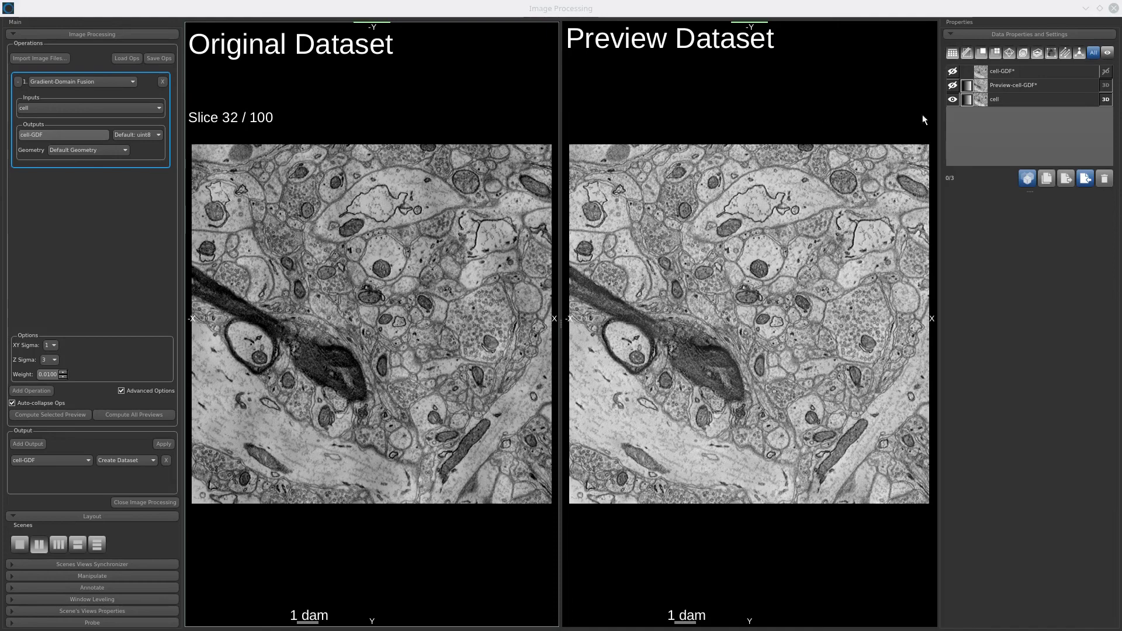
Hide and delete the Preview-cell-GDF dataset, leaving only cell and cell-GDF in the data list
left_click(1051, 71)
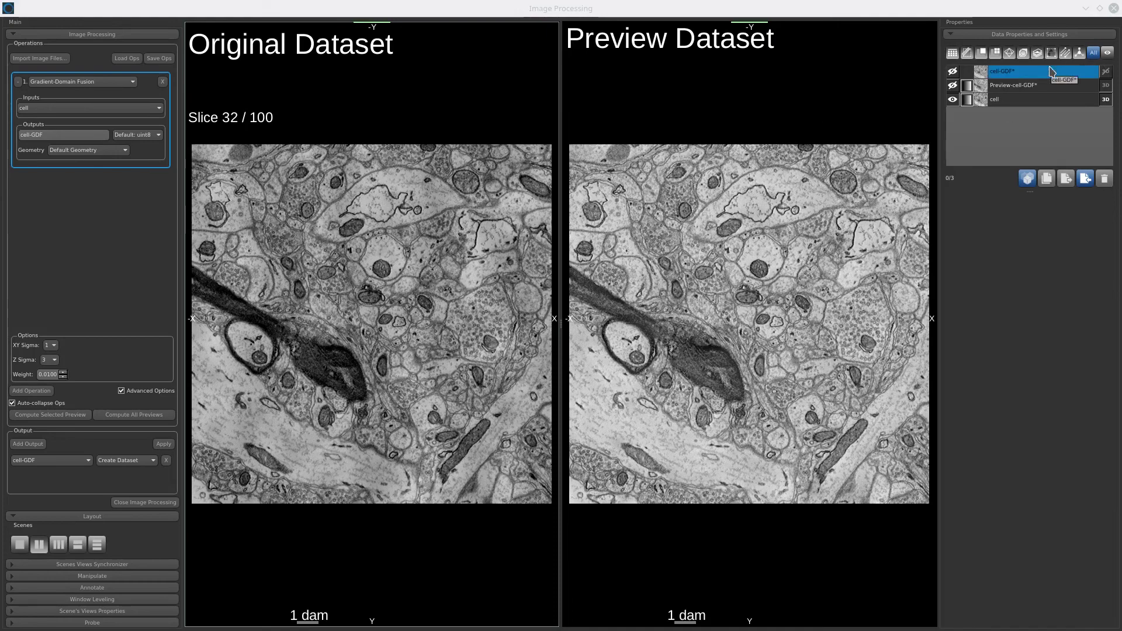
left_click(1019, 72)
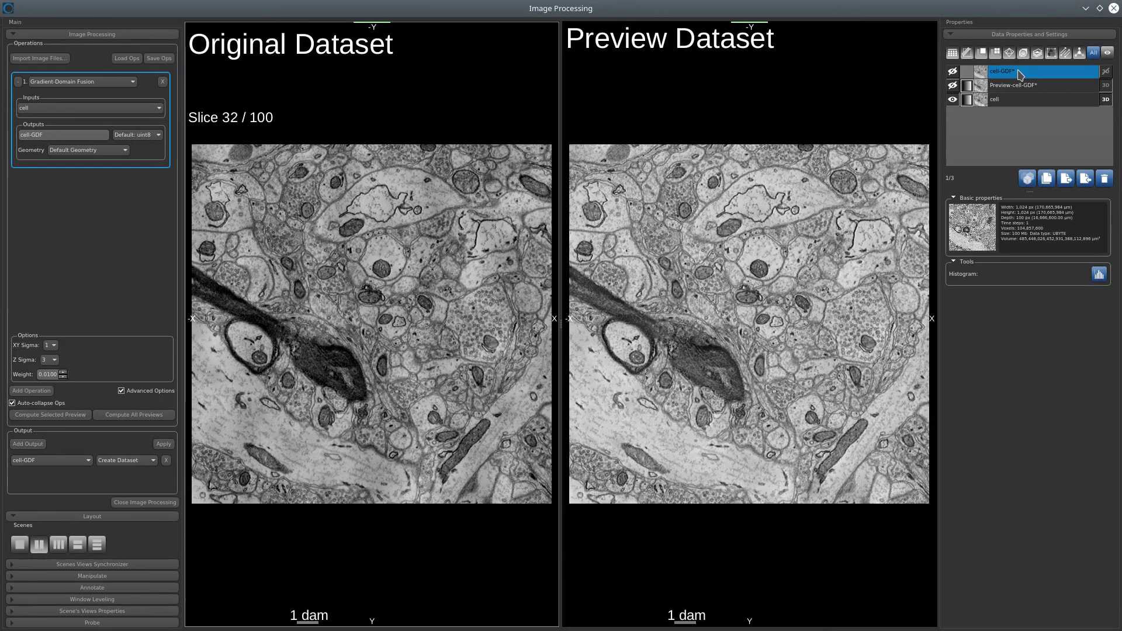
left_click(1013, 85)
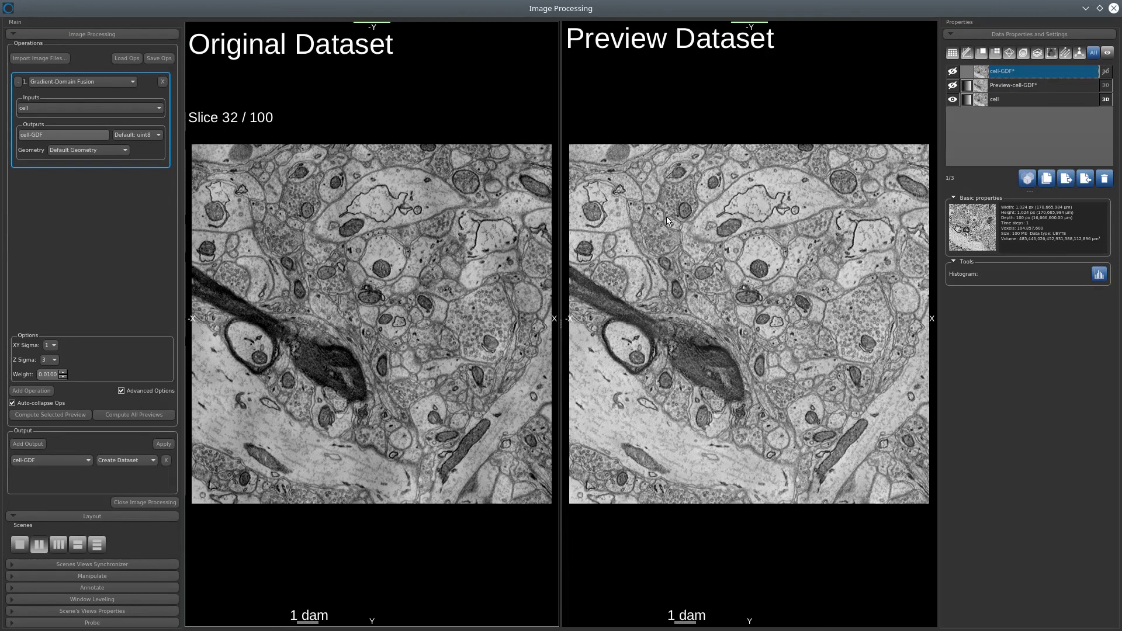
left_click(789, 211)
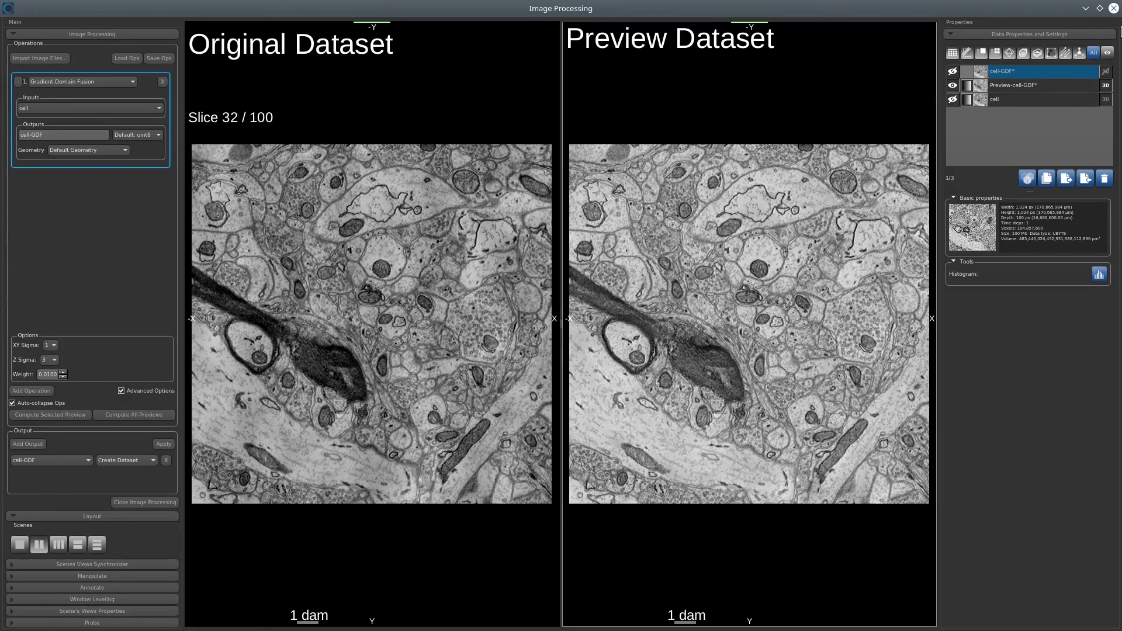
left_click(969, 86)
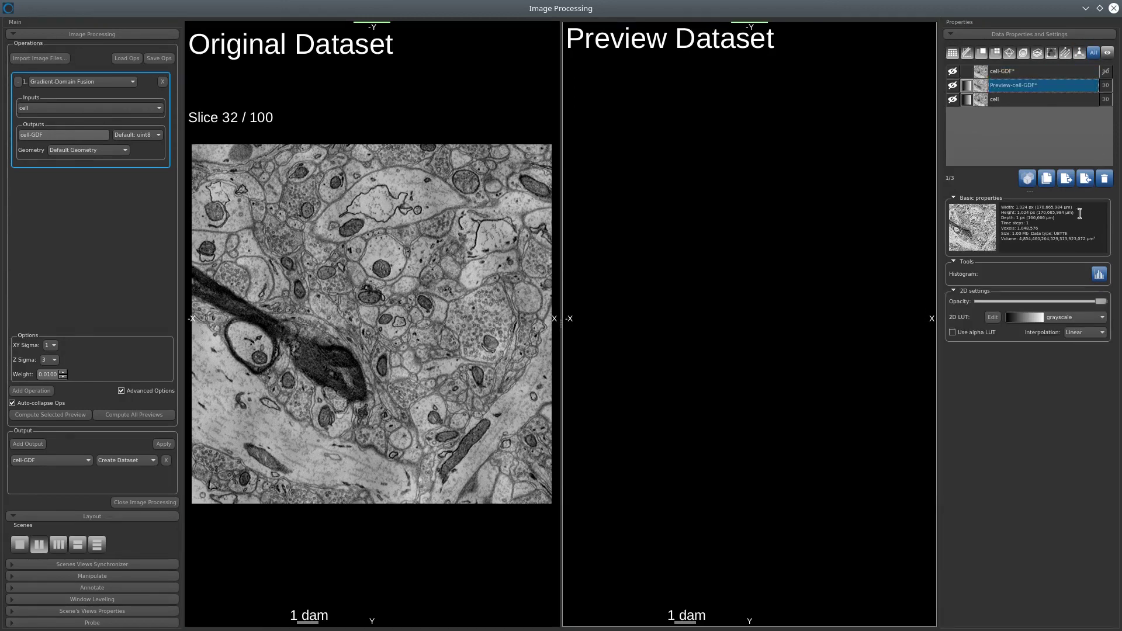
left_click(1104, 178)
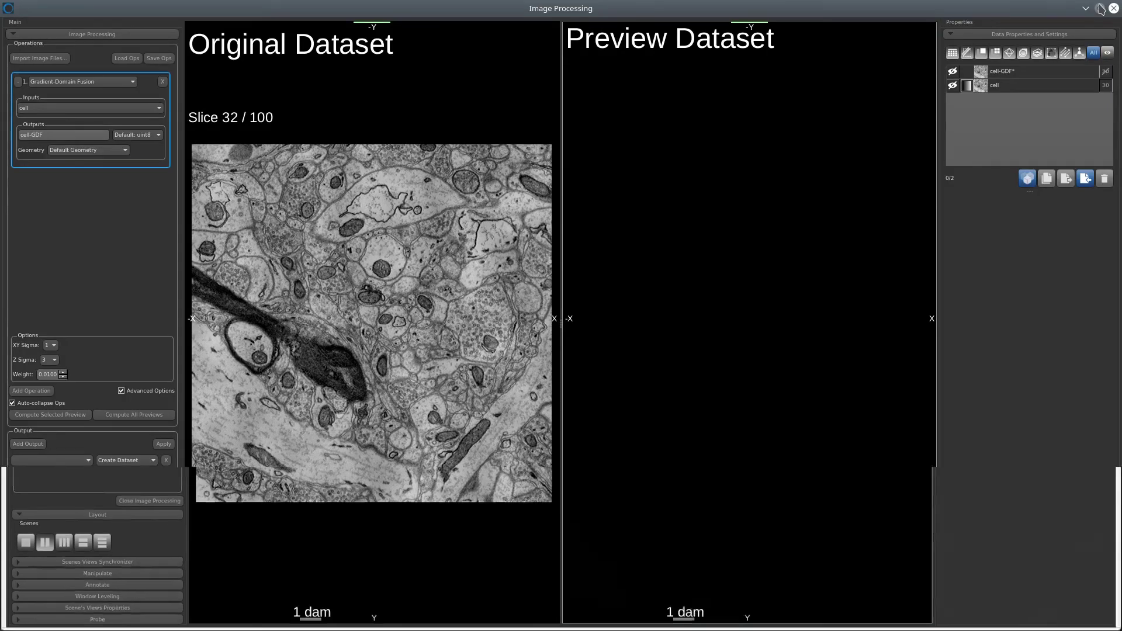
left_click(1100, 9)
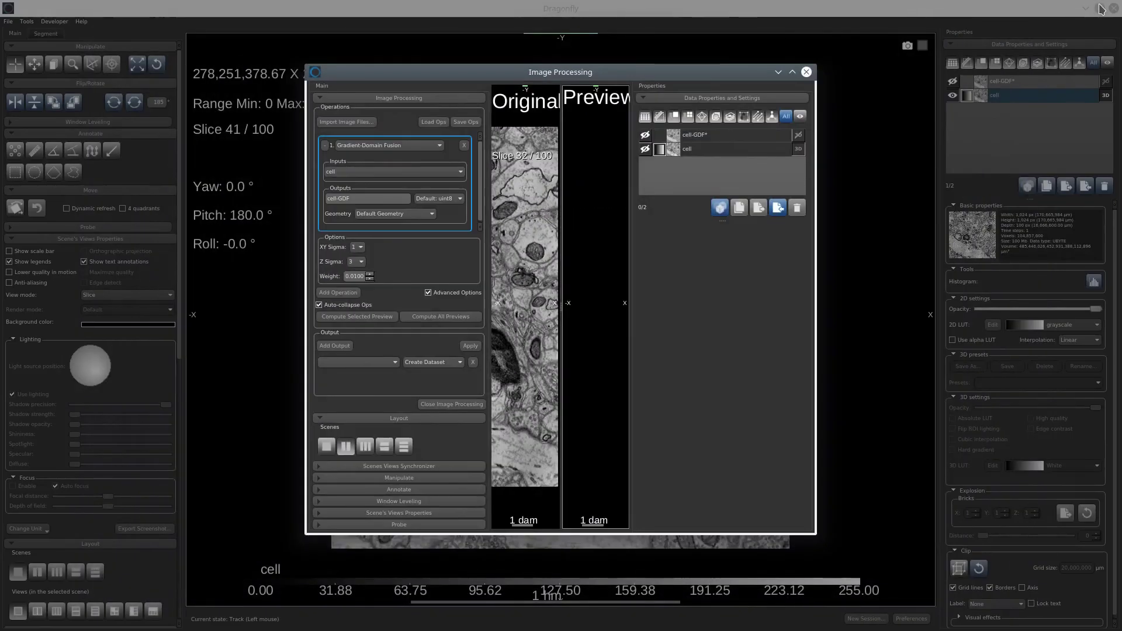
Close the Image Processing window and switch the scene to a two-view side-by-side layout
left_click(807, 72)
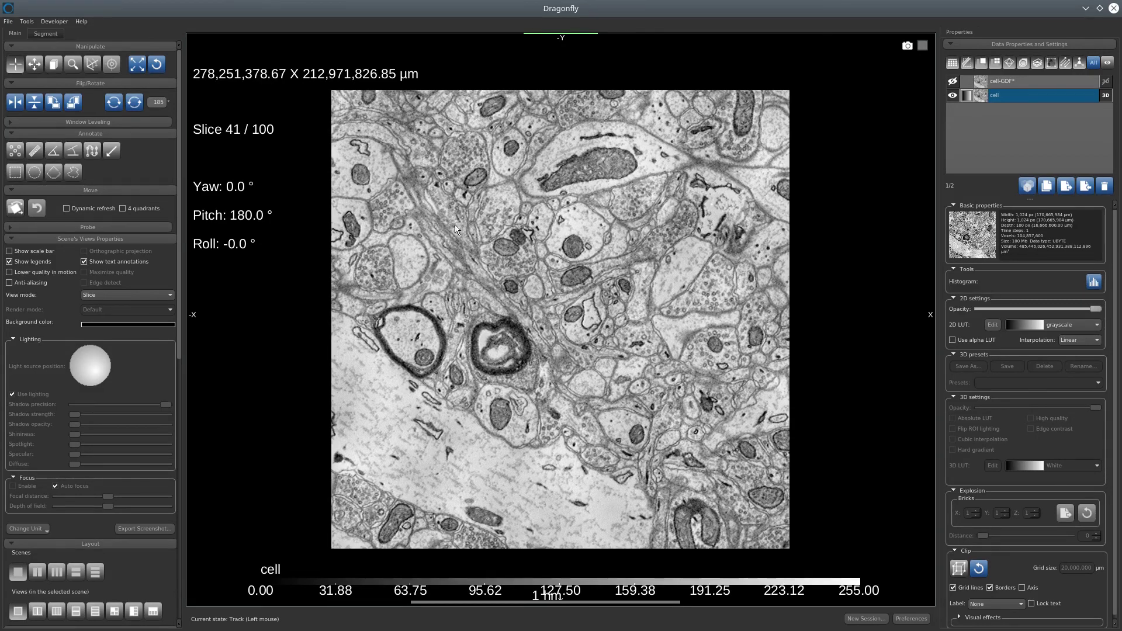
left_click(37, 572)
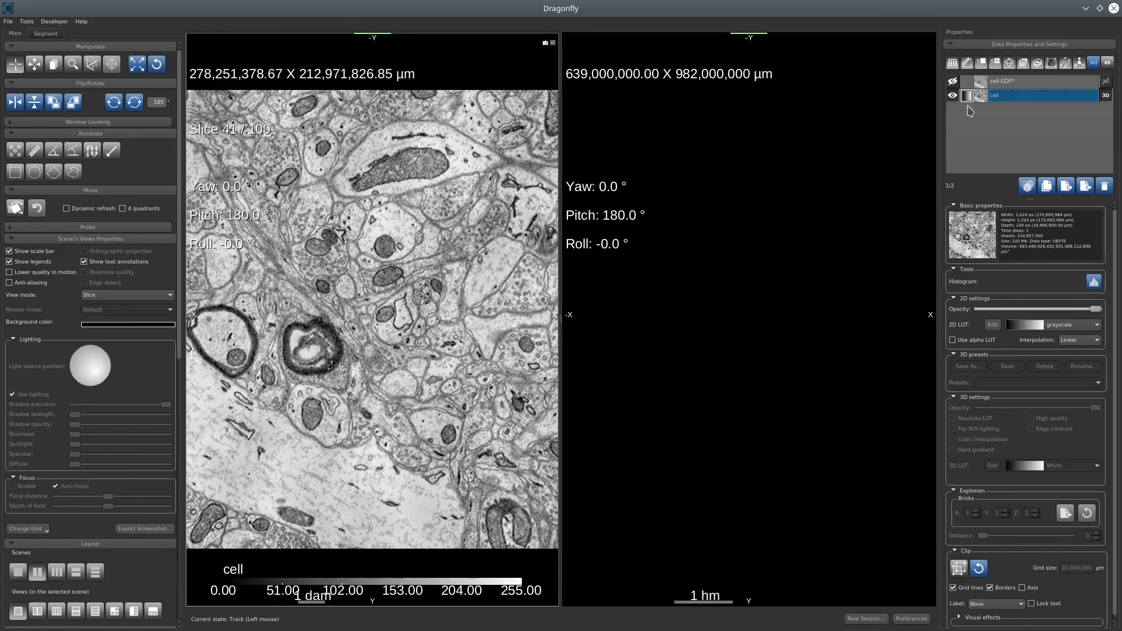
Display cell-GDF in the right view beside the original cell, and zoom the left view in slightly
left_click(679, 293)
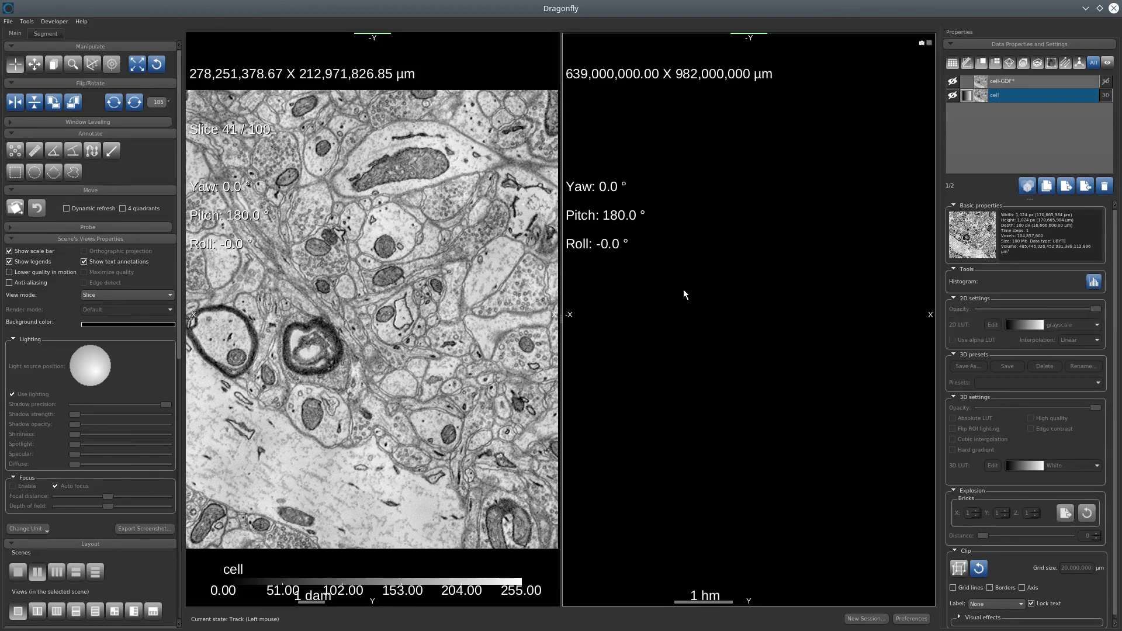
left_click(1023, 81)
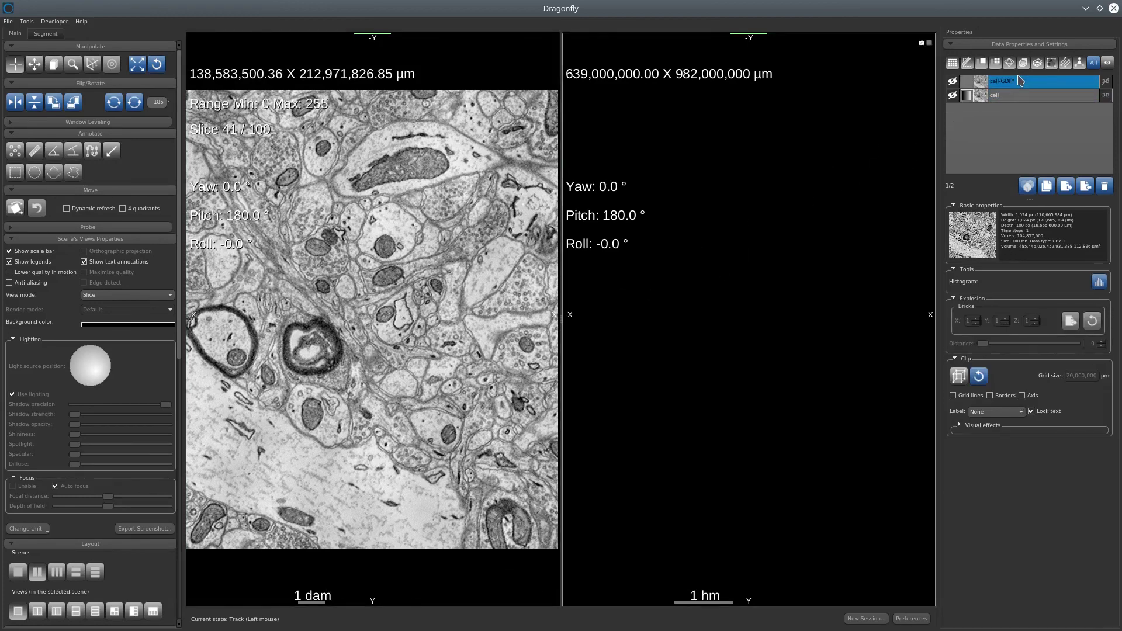
left_click(952, 81)
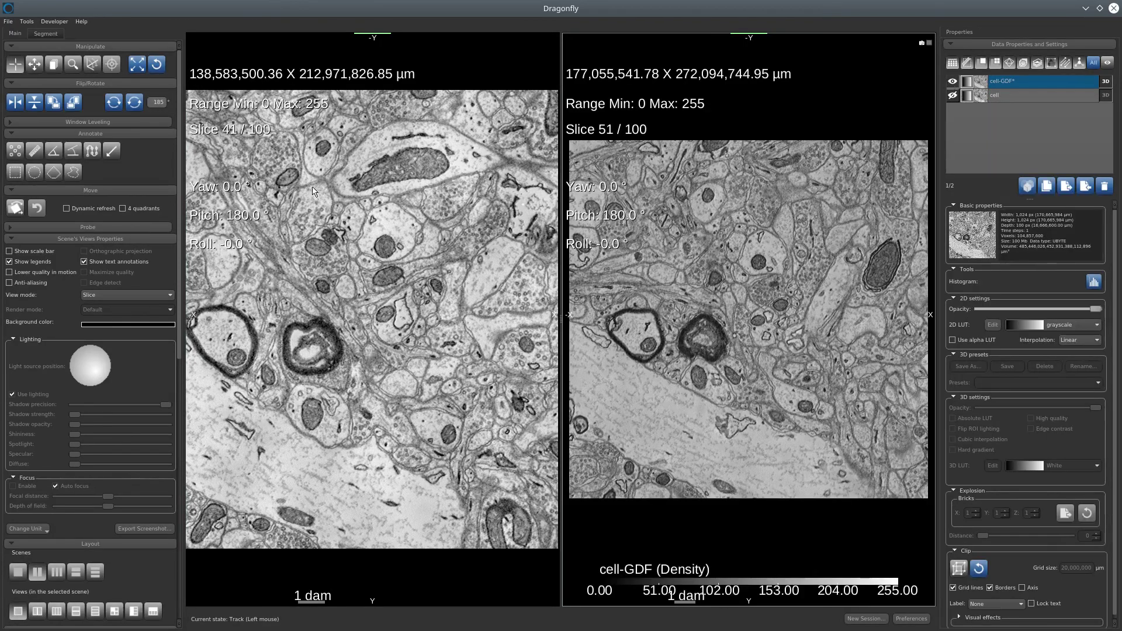
mouse_move(238, 73)
left_mouse_down()
mouse_move(245, 97)
mouse_move(245, 59)
left_mouse_up()
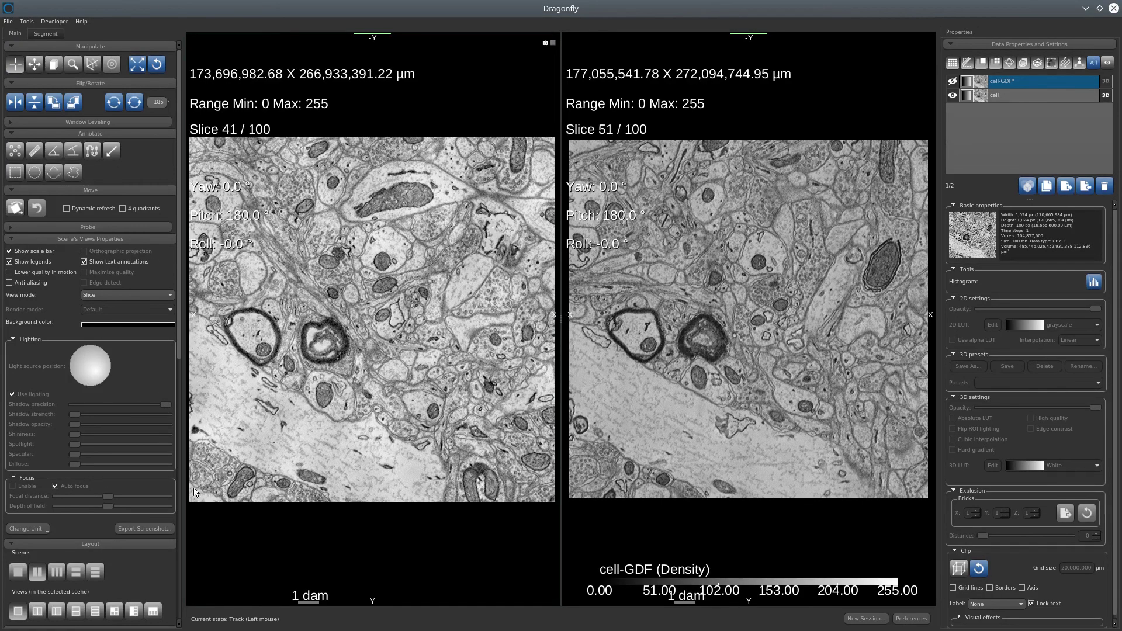
scroll(148, 497, "down", 5)
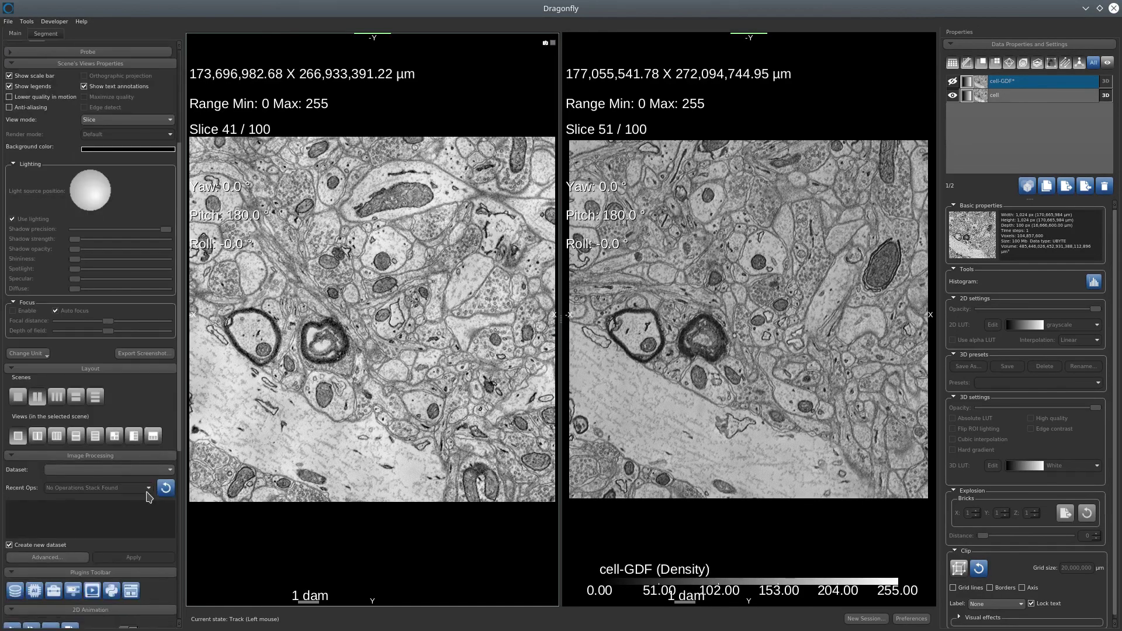
Synchronize zoom and position across both views and browse the linked stacks to slice 13 of 100
scroll(148, 497, "down", 5)
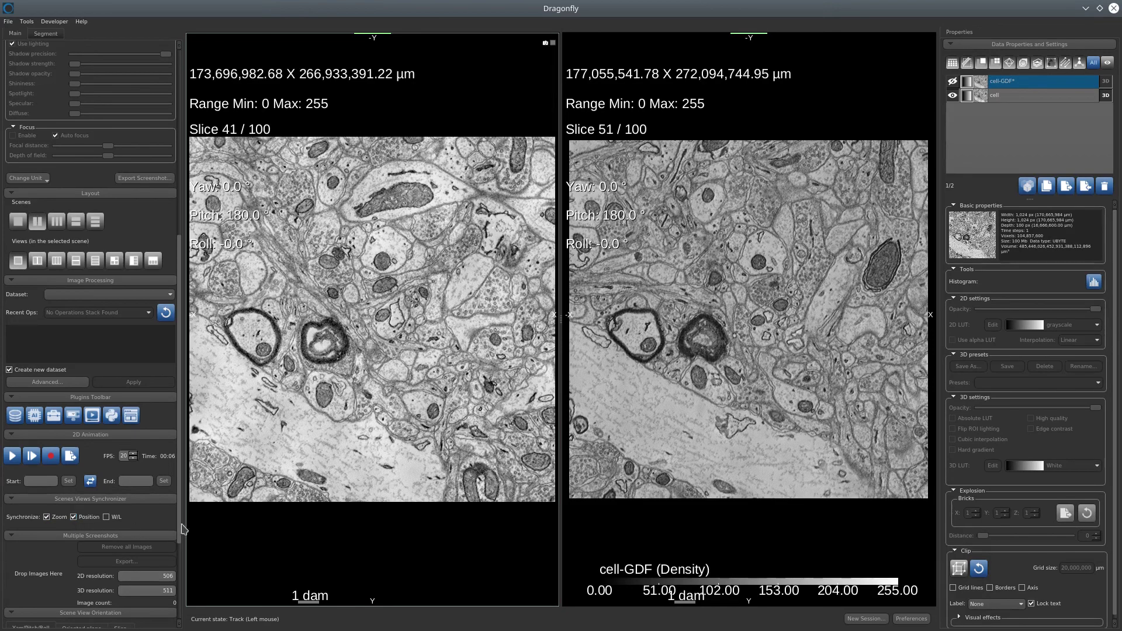
left_click(578, 359)
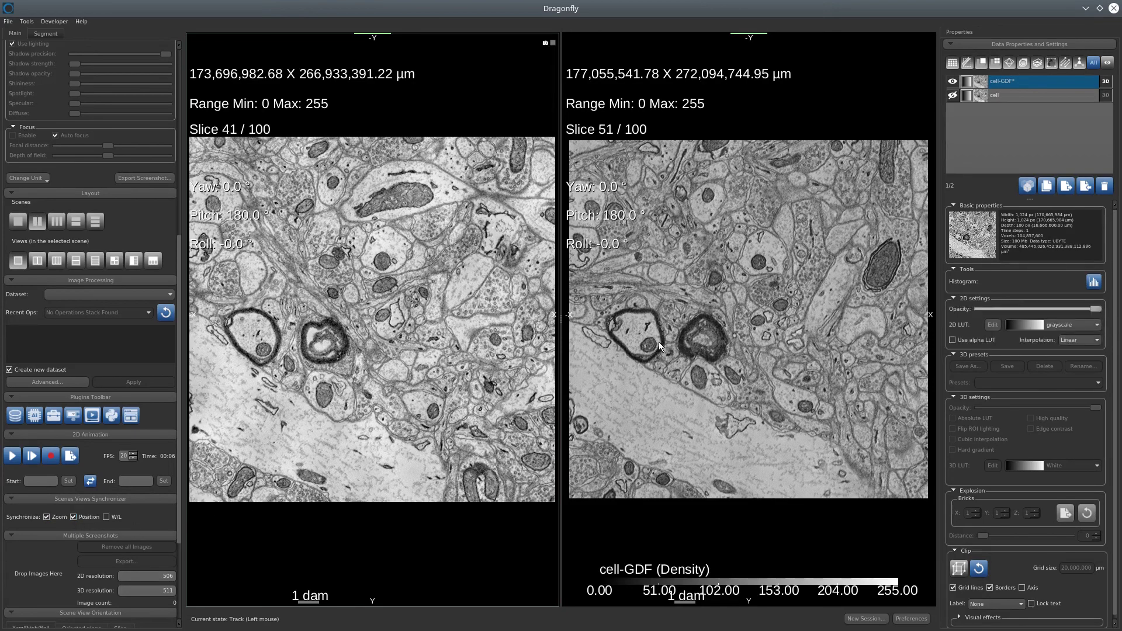
left_click(74, 517)
left_click(47, 518)
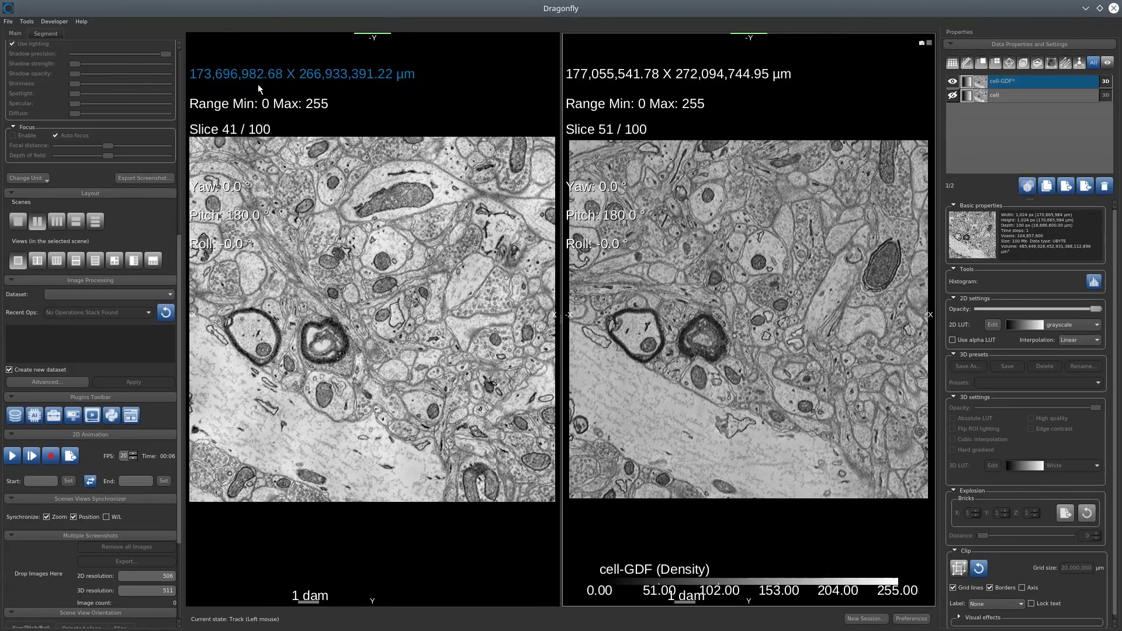
left_click(236, 129)
left_click_drag(236, 129, 248, 217)
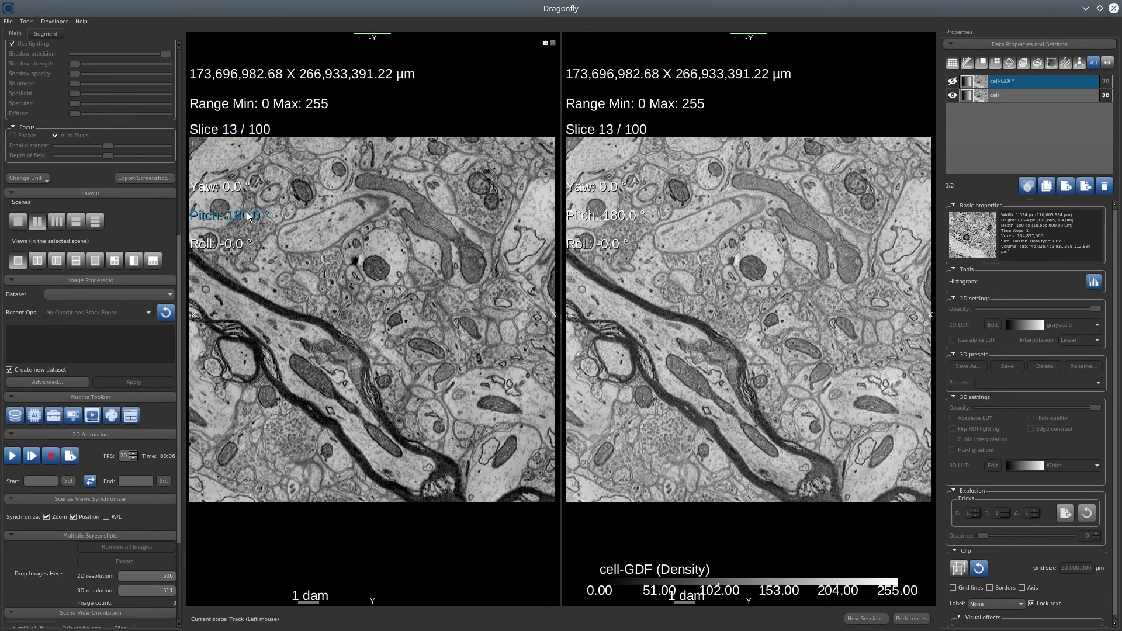